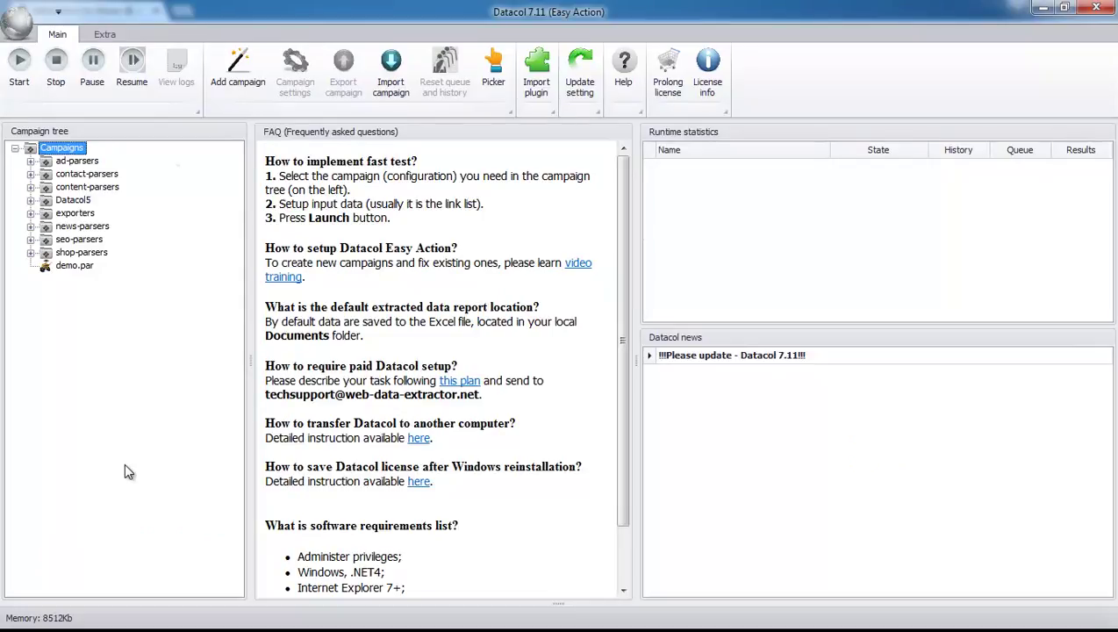
# Create a campaign named 'amazon merchant' with the Amazon UK seller-store URL as input data
pyautogui.rightClick(77, 150)
pyautogui.click(134, 160)
pyautogui.write('amazon merchant')
pyautogui.press('Return')
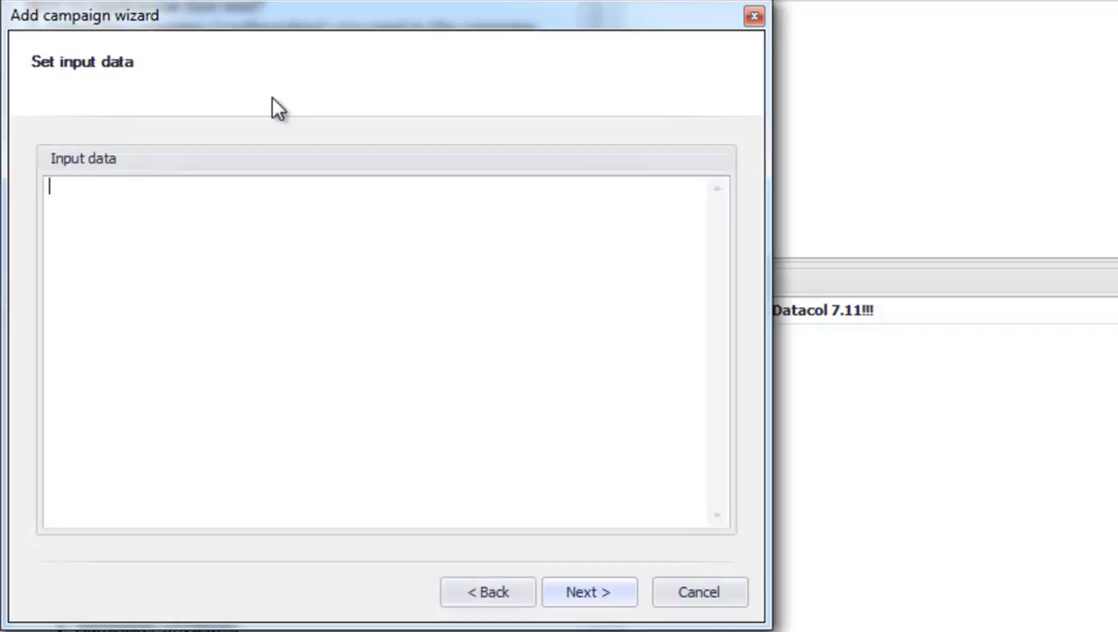
pyautogui.write('https://www.amazon.co.uk/s?me=A2N583BJ8XD7NR')
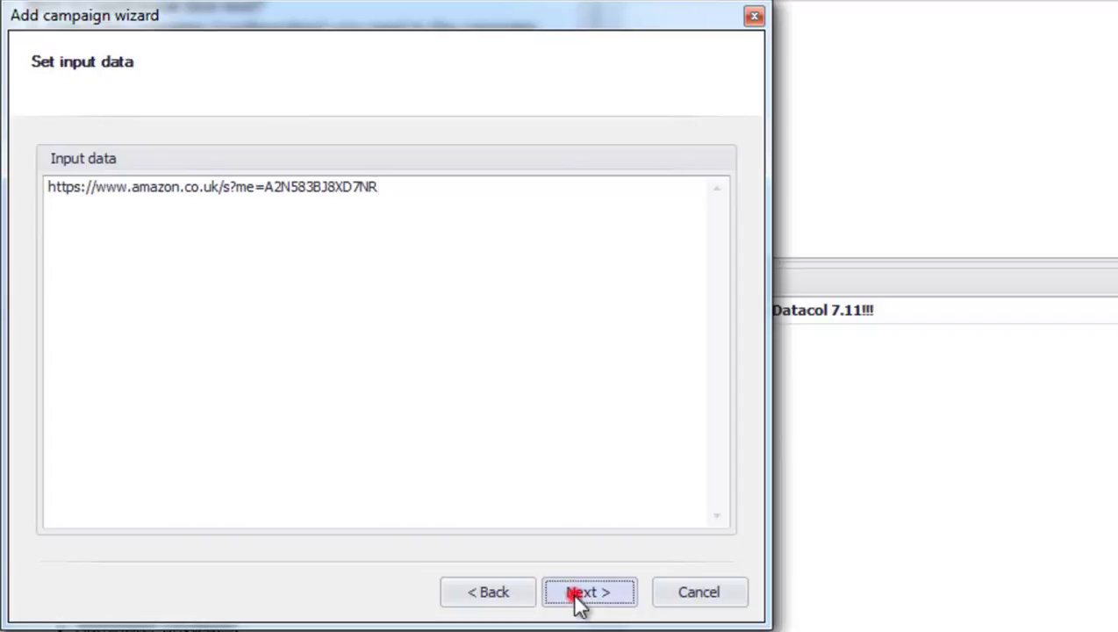
pyautogui.click(576, 597)
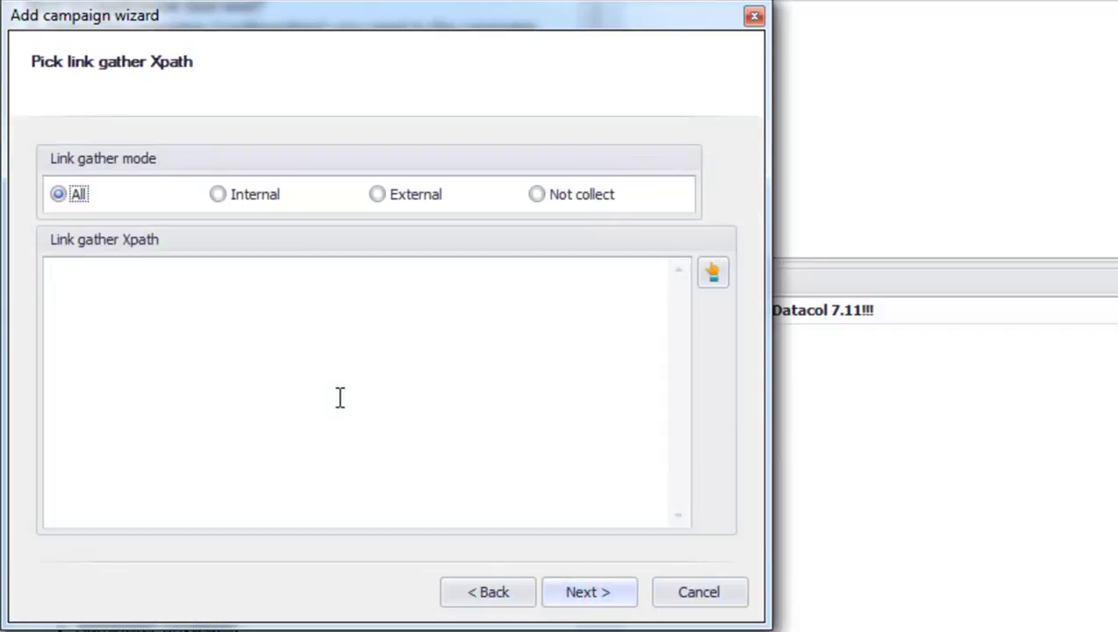
# Add link XPaths for the product title links and the Next Page pagination link, then save
pyautogui.click(713, 275)
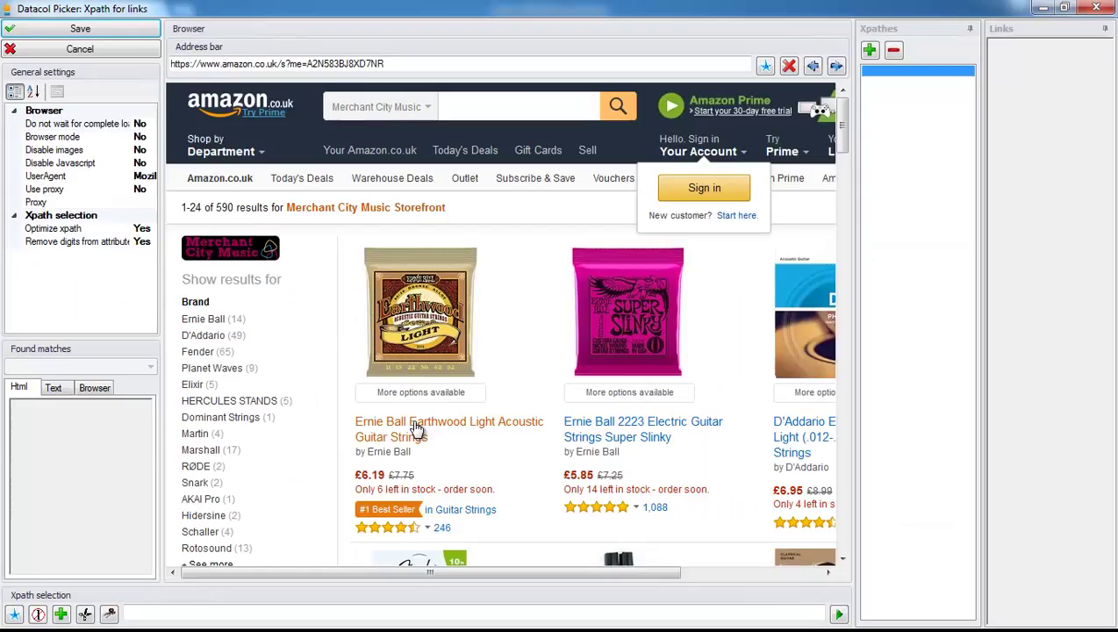
pyautogui.click(415, 427)
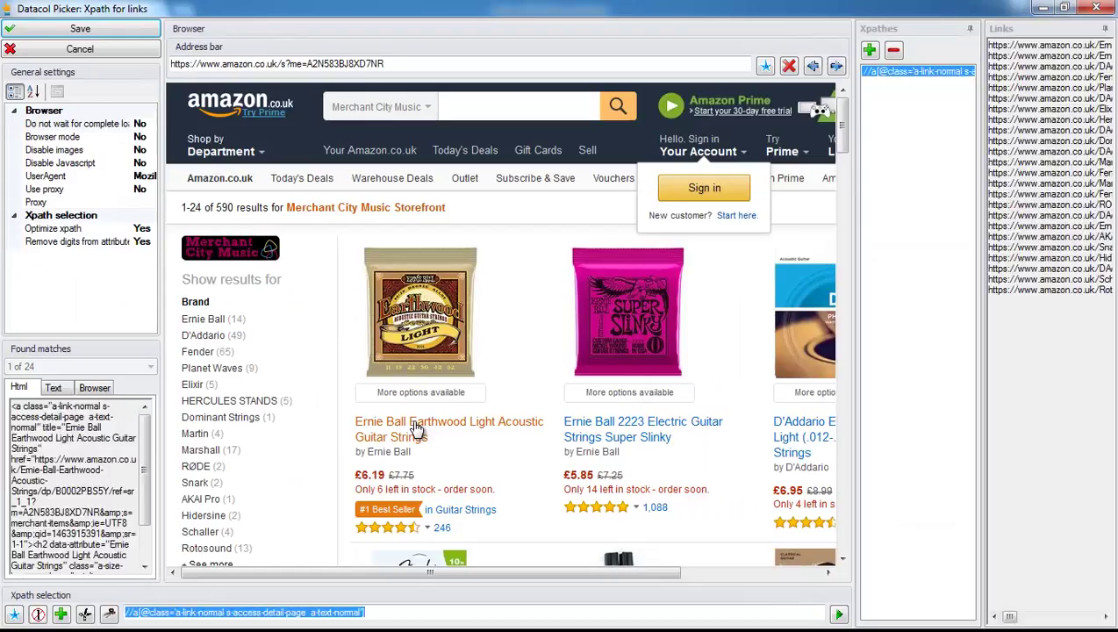
pyautogui.click(870, 51)
pyautogui.moveTo(839, 125); pyautogui.dragTo(843, 437)
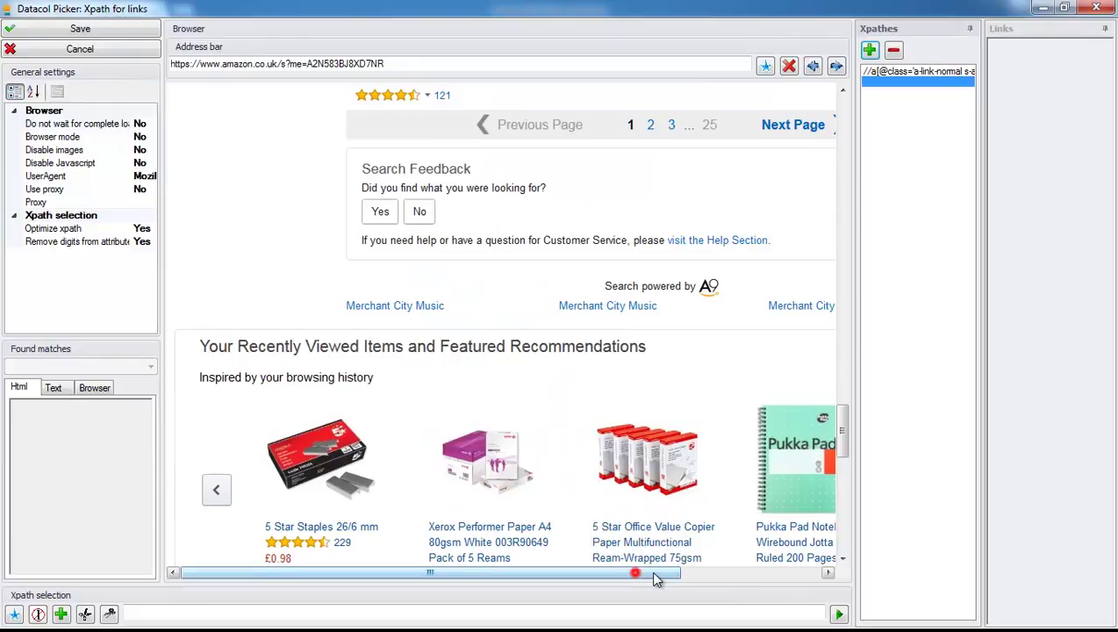
pyautogui.moveTo(651, 572); pyautogui.dragTo(726, 572)
pyautogui.rightClick(716, 129)
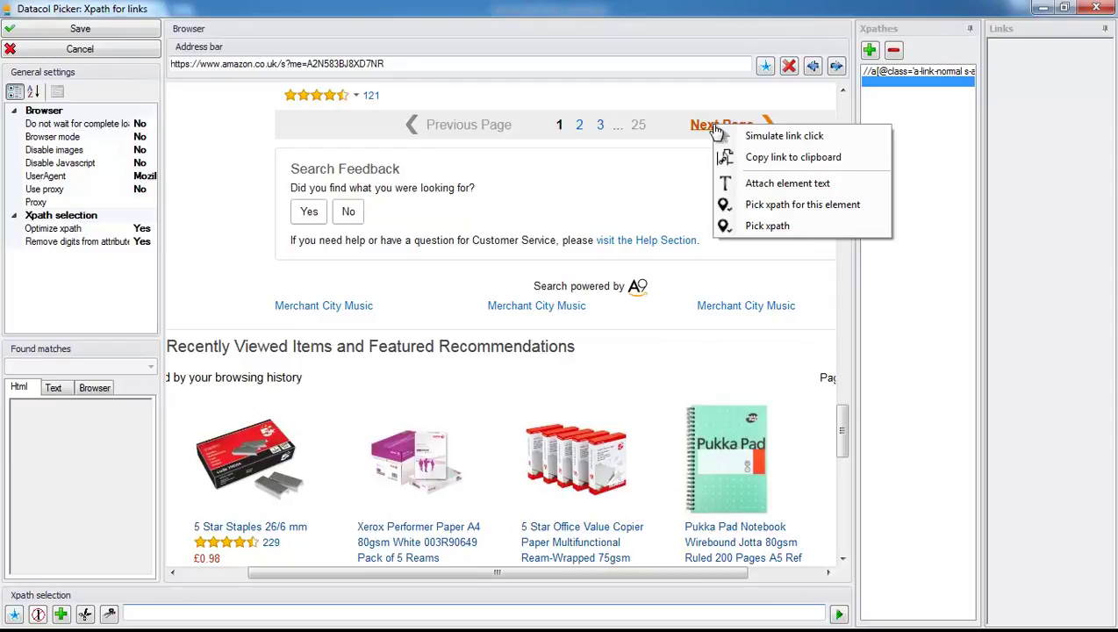
pyautogui.click(749, 186)
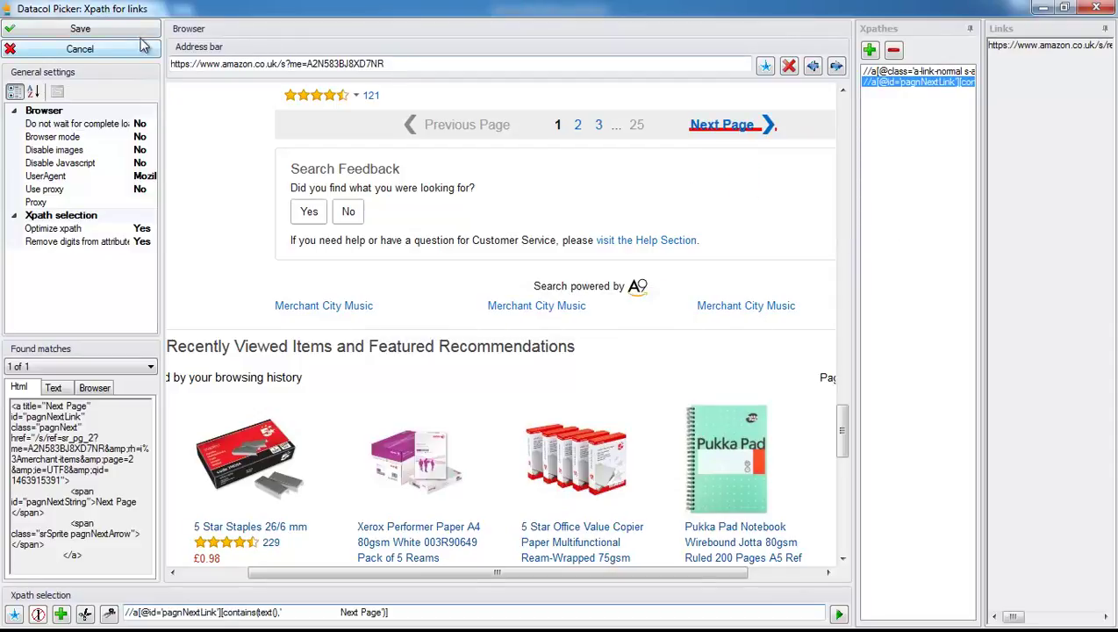
pyautogui.click(119, 31)
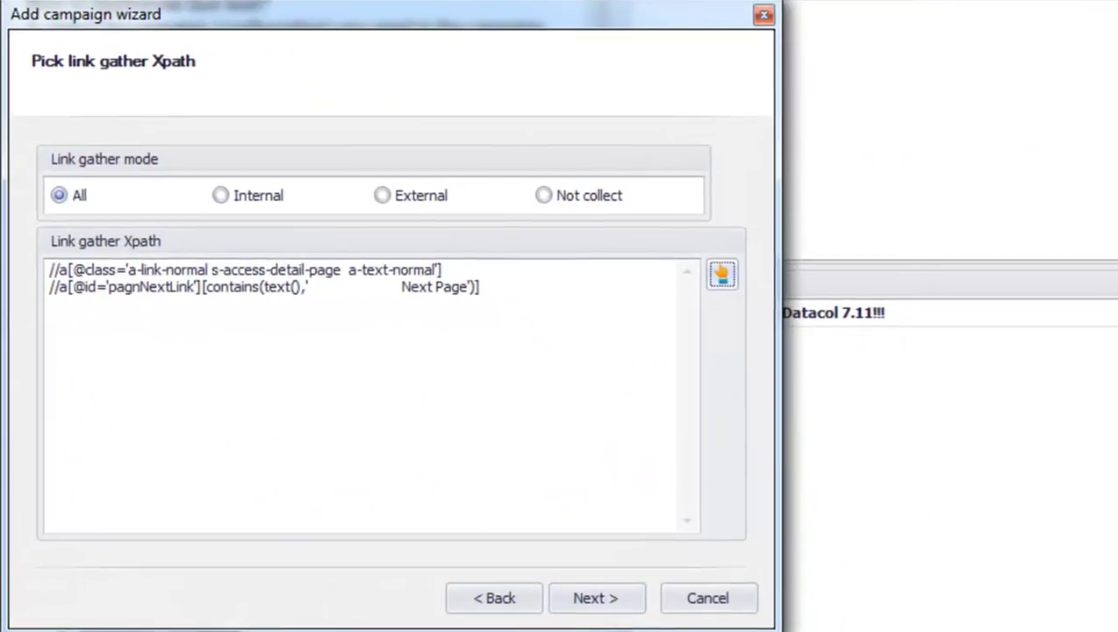
# Add the six data fields by pasting a list of field names
pyautogui.click(612, 601)
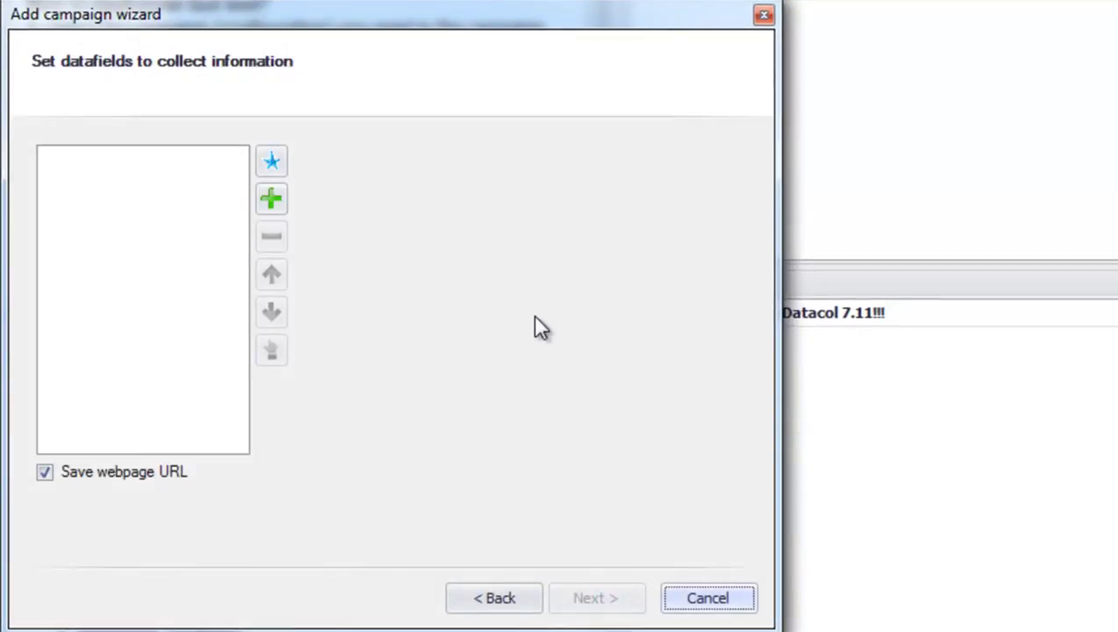
pyautogui.click(272, 160)
pyautogui.click(345, 177)
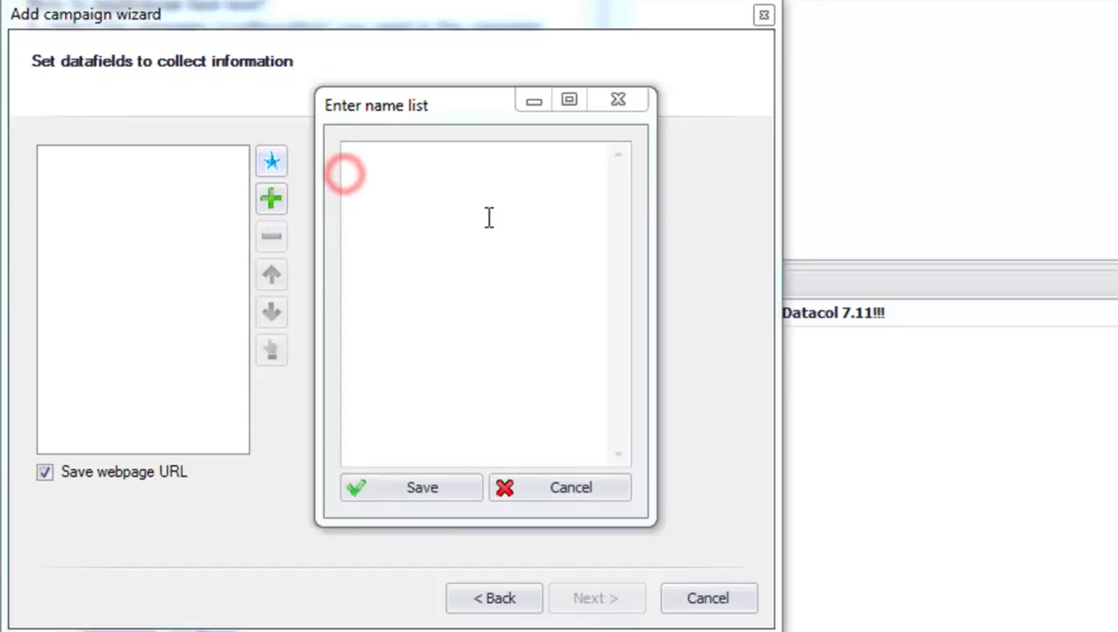
pyautogui.click(488, 217)
pyautogui.write('product name price stock status delivery fee ASIN description')
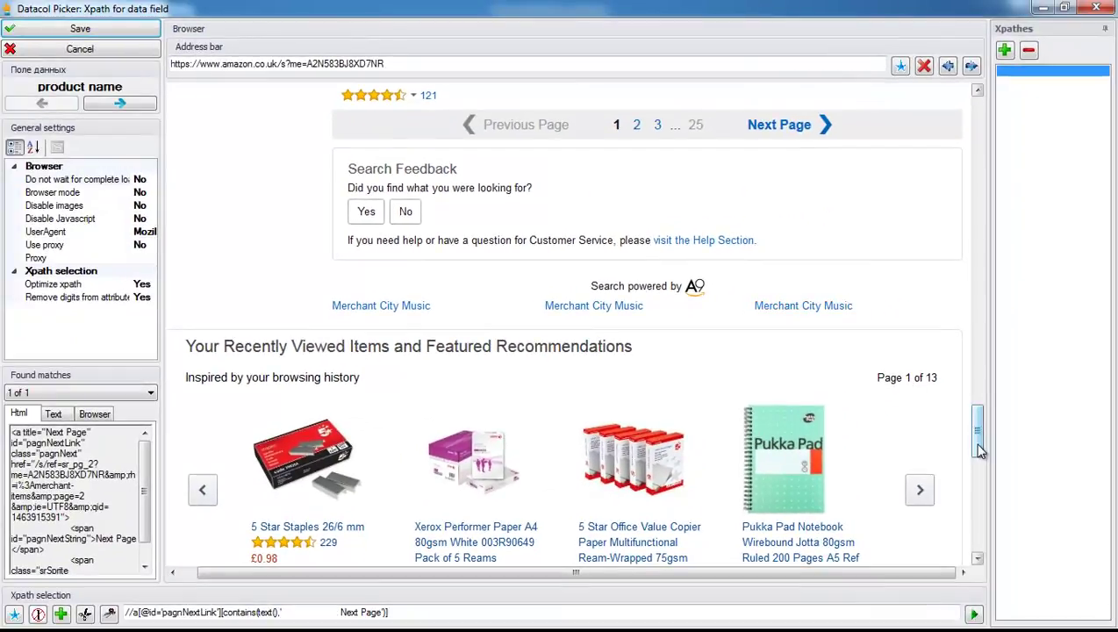
# On the Ernie Ball product page, map product name, £6.19 price, stock status and FREE UK delivery fee
pyautogui.moveTo(978, 425); pyautogui.dragTo(1011, 145)
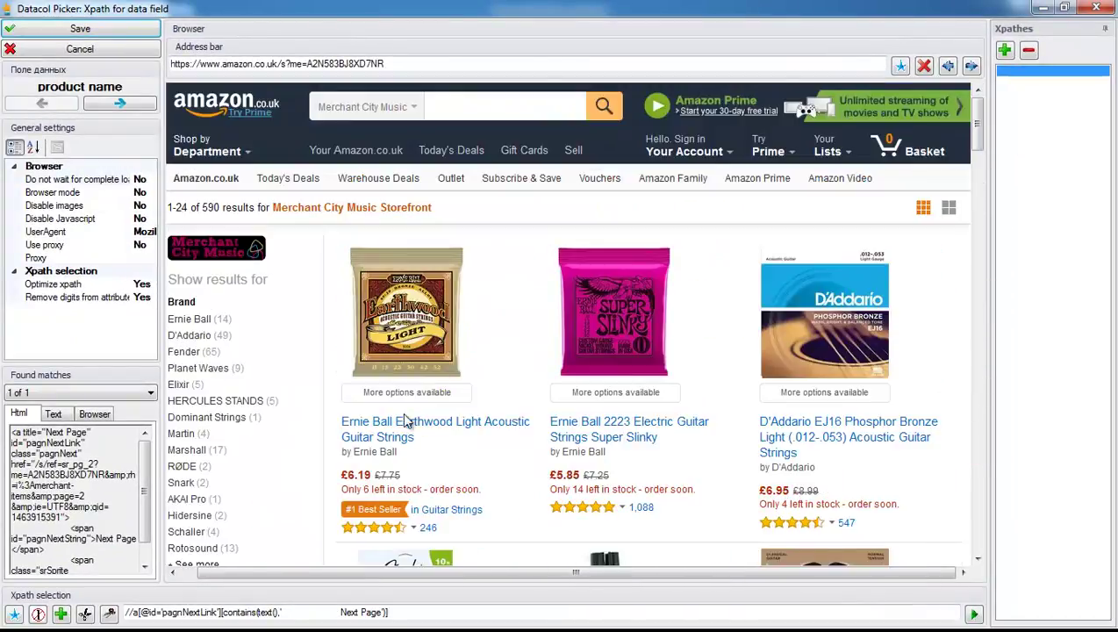
pyautogui.rightClick(414, 424)
pyautogui.click(424, 436)
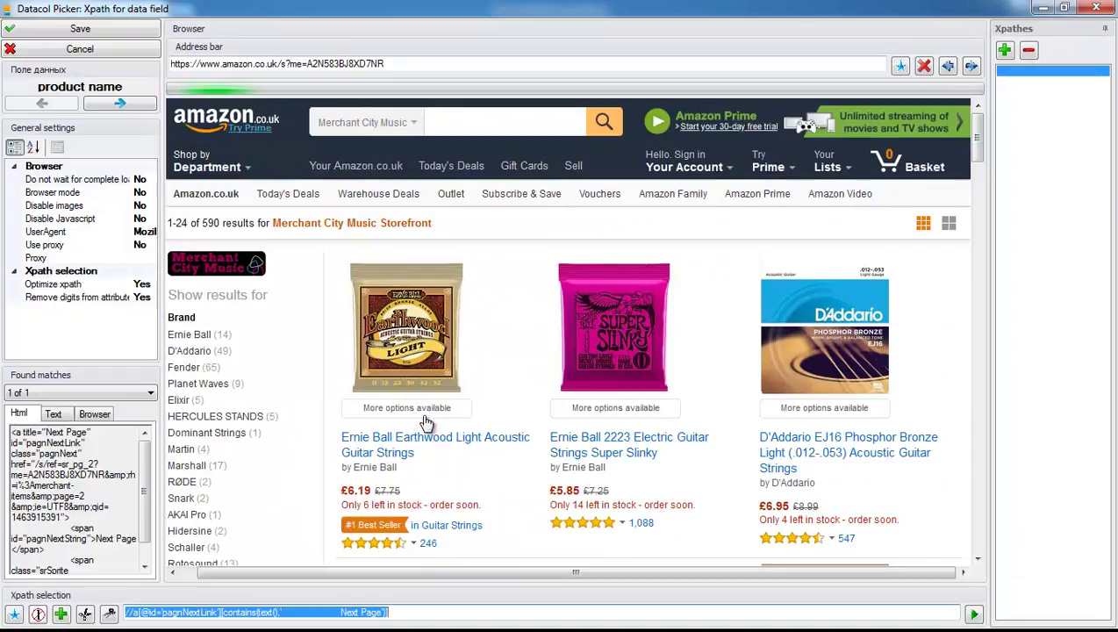
pyautogui.click(597, 235)
pyautogui.click(123, 105)
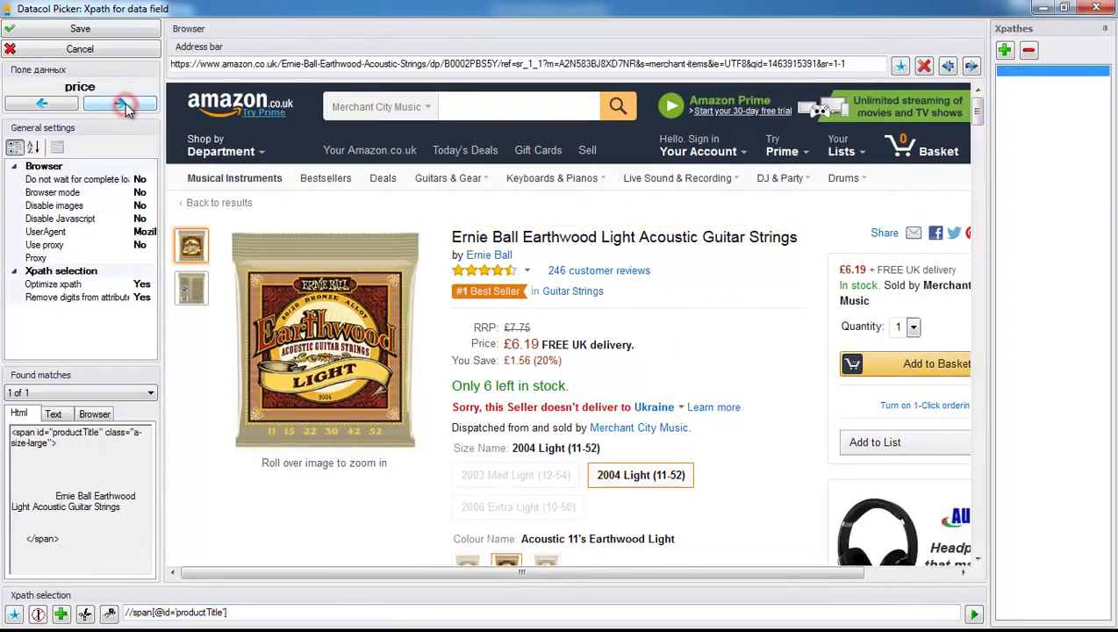
pyautogui.click(523, 345)
pyautogui.click(120, 102)
pyautogui.click(511, 386)
pyautogui.click(123, 103)
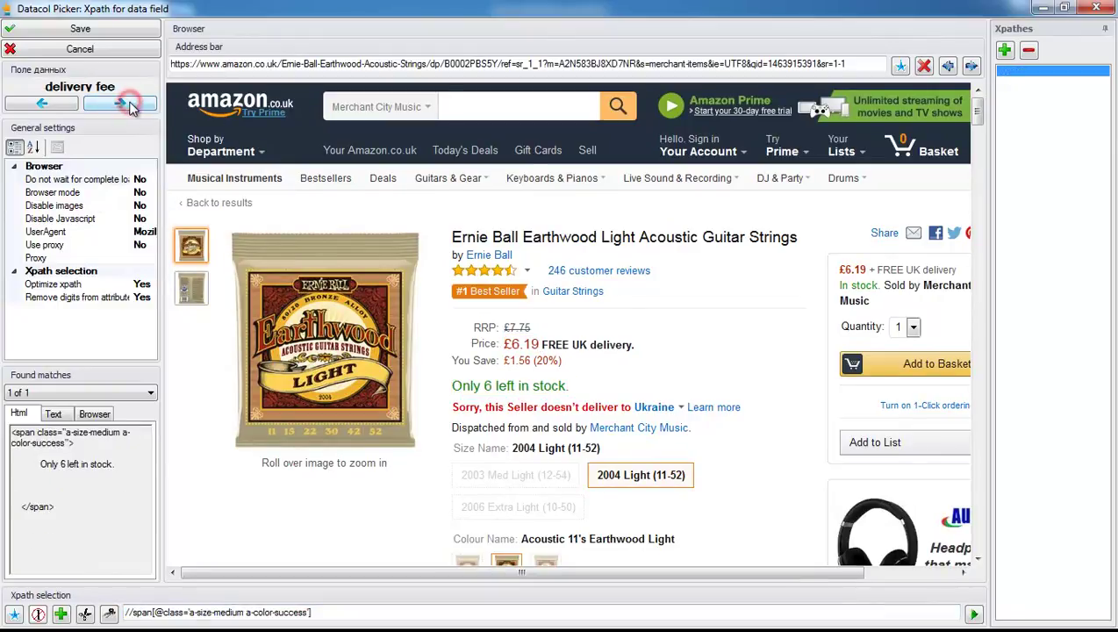
pyautogui.click(913, 269)
pyautogui.click(120, 104)
# Scroll the product page down to the Additional Information table showing ASIN B0002PBS5Y
pyautogui.moveTo(979, 113); pyautogui.dragTo(981, 229)
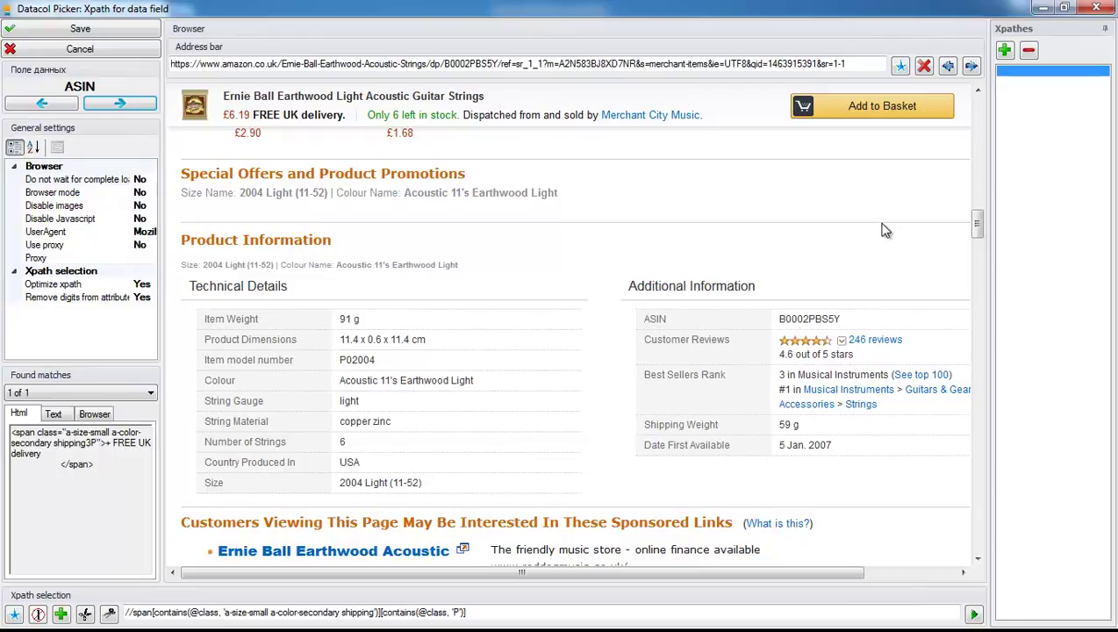
# Map ASIN to the value B0002PBS5Y, located by its ASIN label text
pyautogui.click(814, 315)
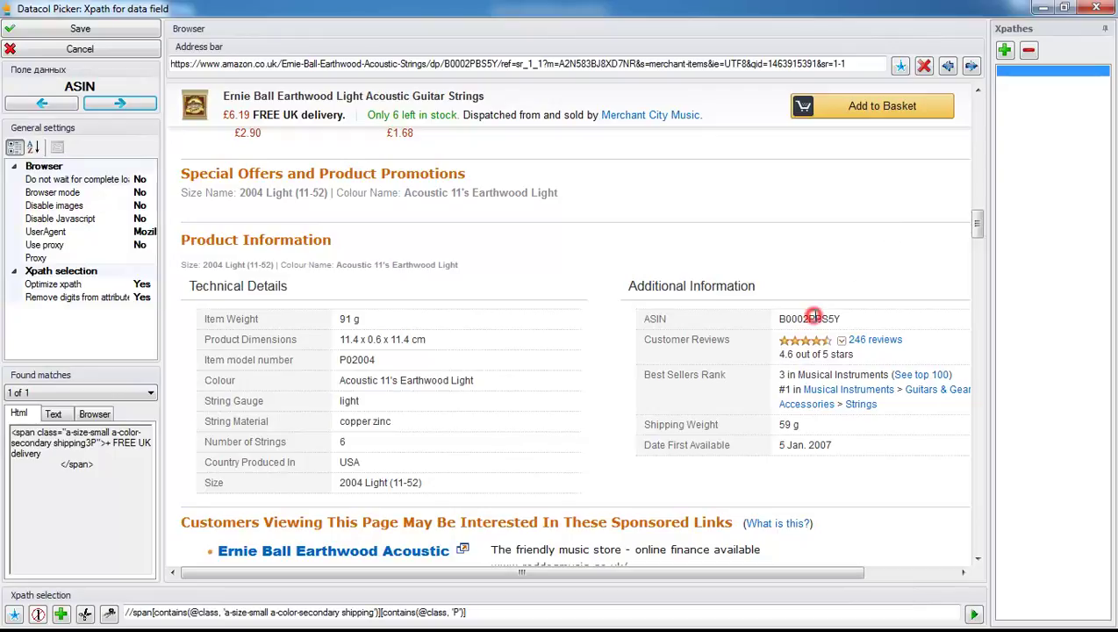
pyautogui.rightClick(658, 320)
pyautogui.moveTo(740, 351)
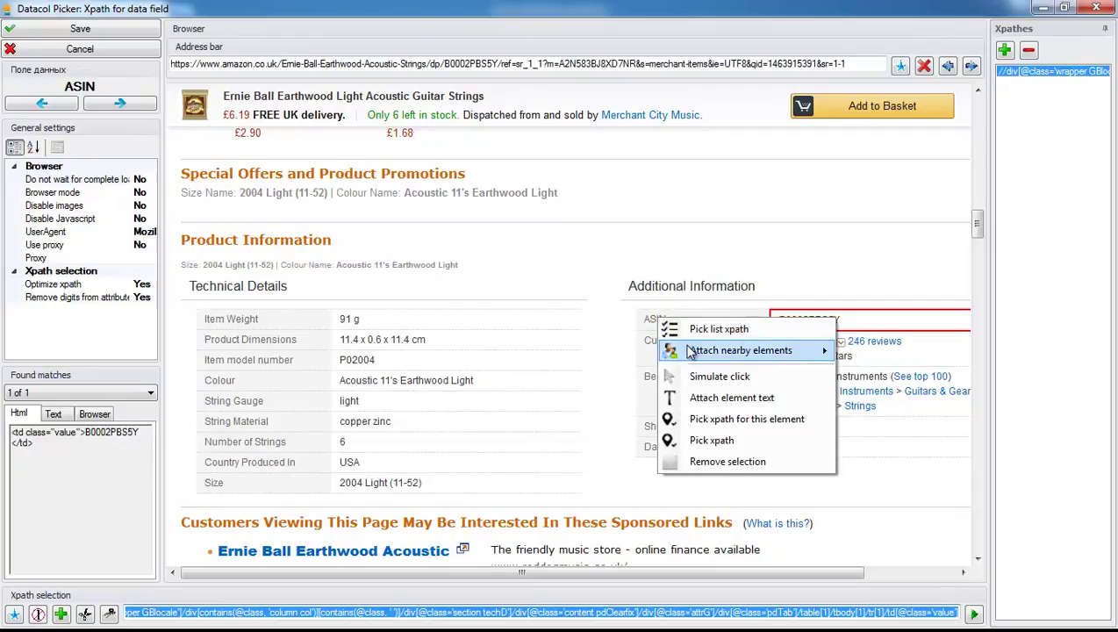
pyautogui.click(867, 351)
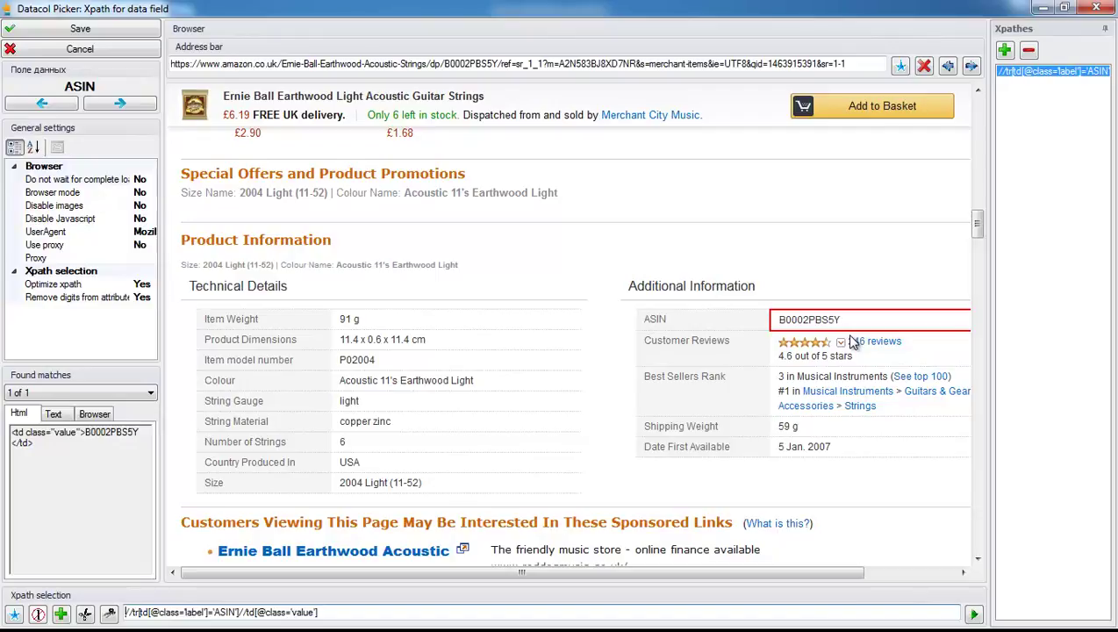
pyautogui.click(126, 102)
# Map description to the whole Product Description block and save all six fields
pyautogui.moveTo(978, 223)
pyautogui.mouseDown()
pyautogui.moveTo(982, 296)
pyautogui.moveTo(977, 281)
pyautogui.mouseUp()
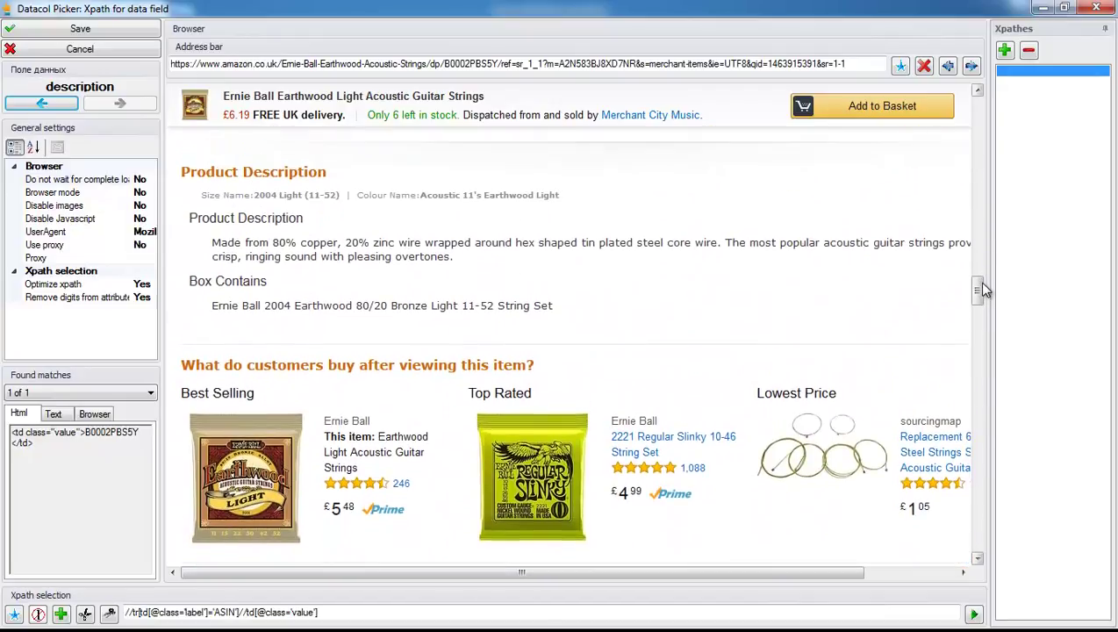
pyautogui.click(281, 220)
pyautogui.click(110, 614)
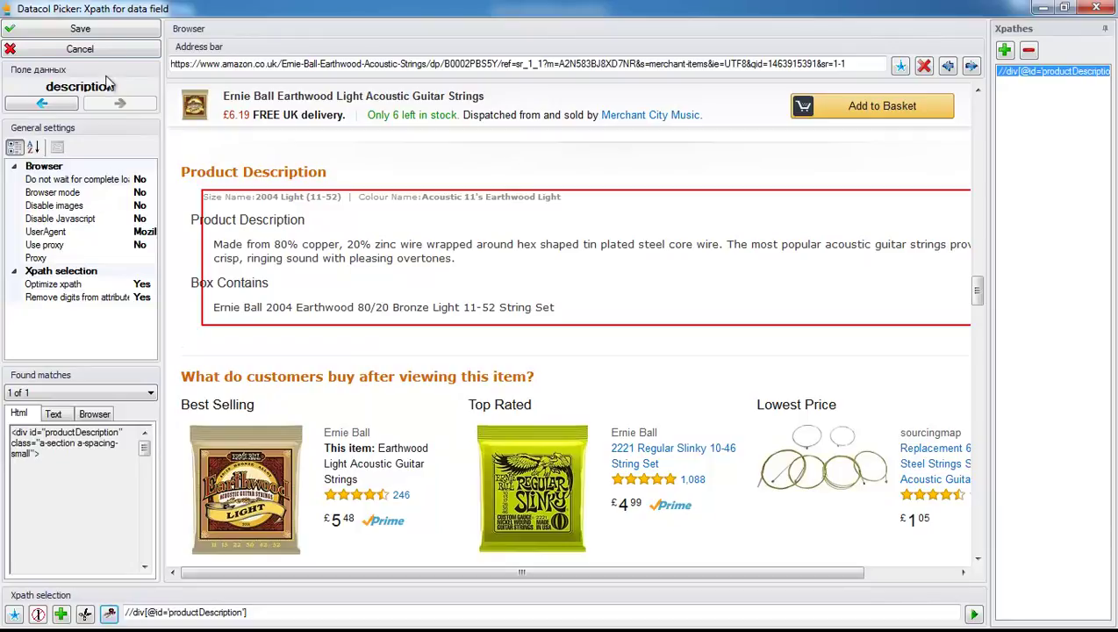
pyautogui.click(118, 29)
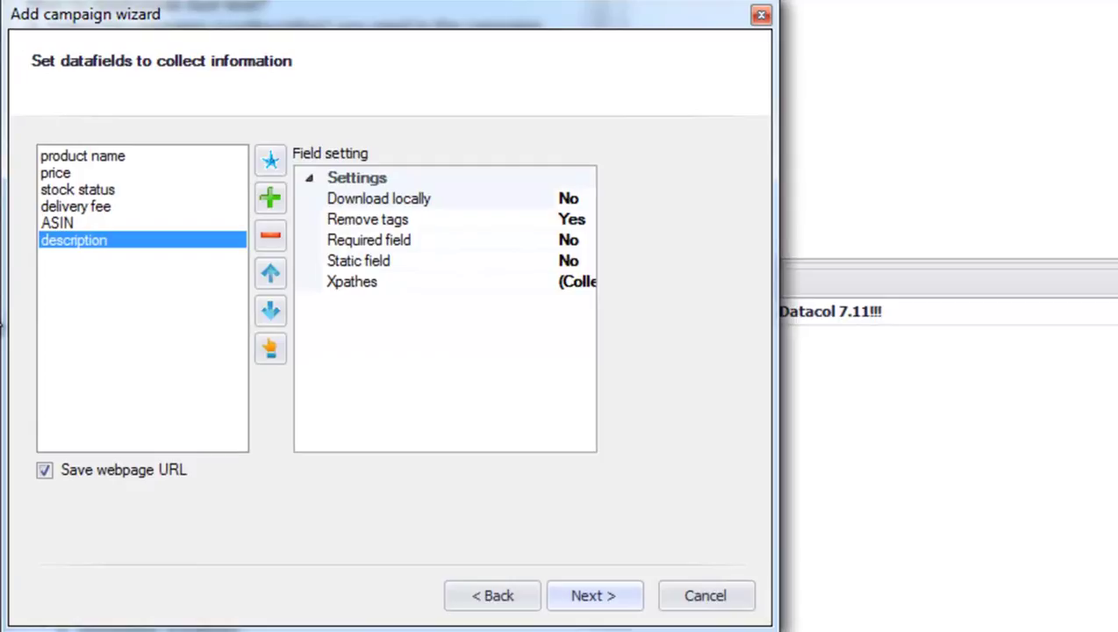
# Finish the 'amazon merchant' campaign wizard and start the campaign running
pyautogui.click(602, 597)
pyautogui.click(606, 600)
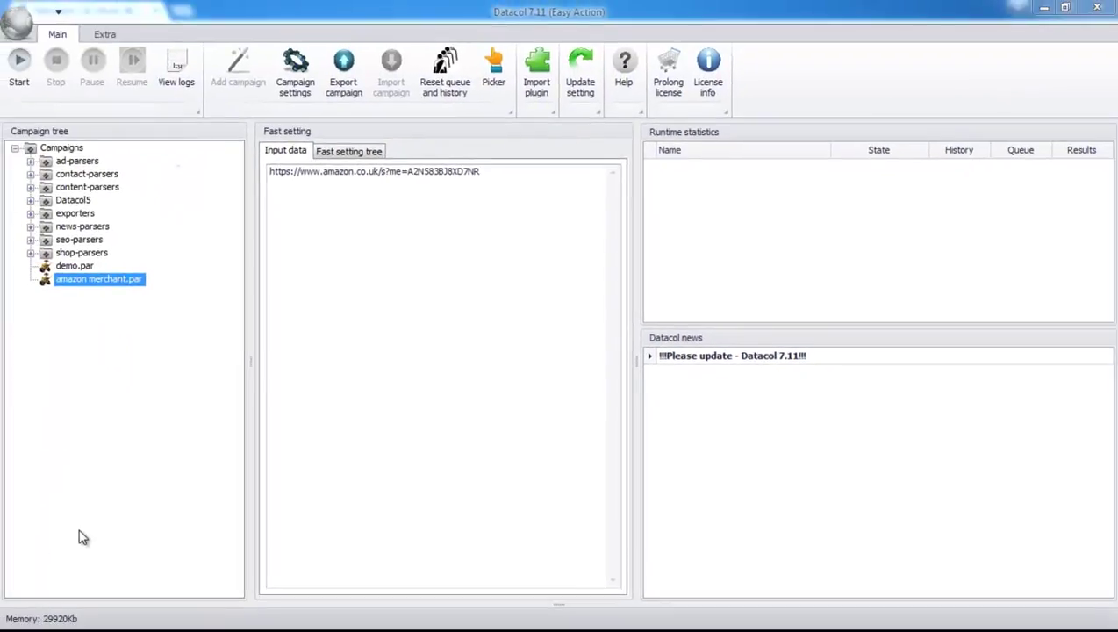
pyautogui.click(20, 66)
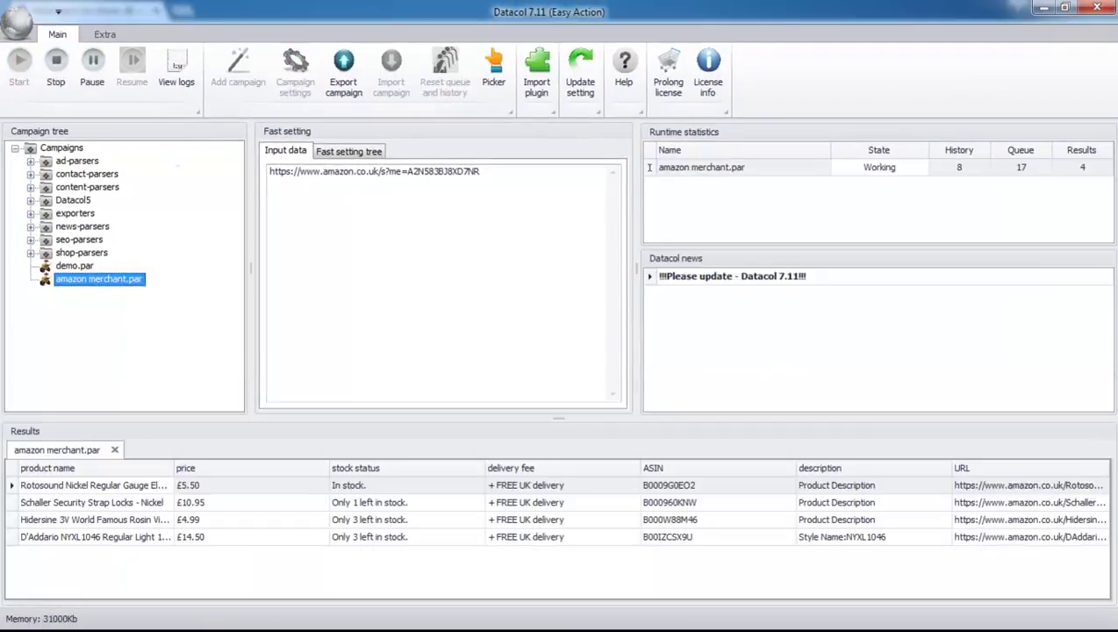